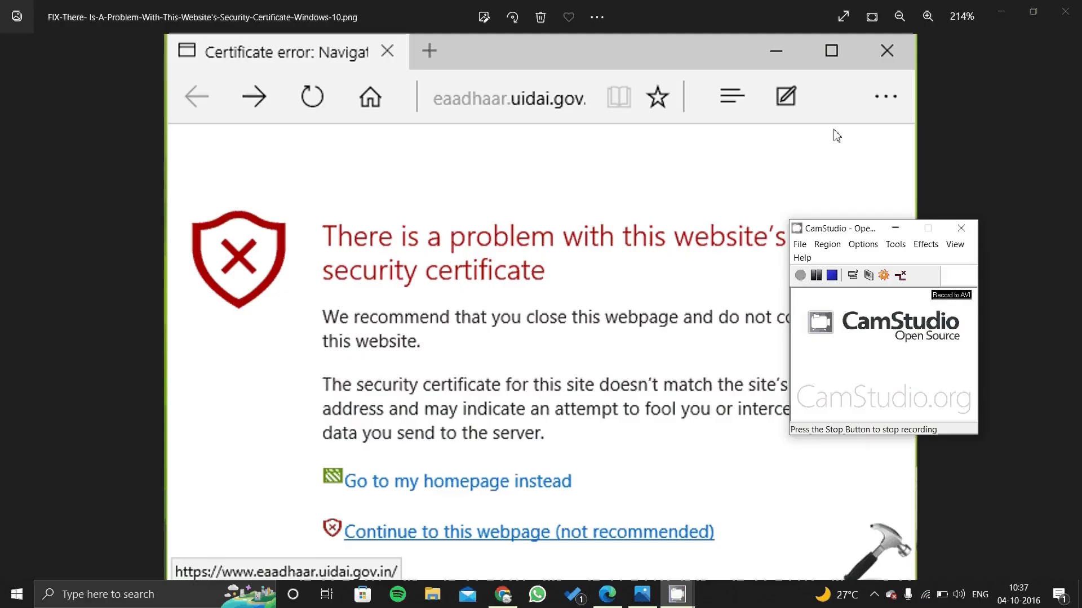
- View the certificate-error screenshot full screen, close Photos, and bring up Chrome's 'Your clock is behind' page
left_click(842, 18)
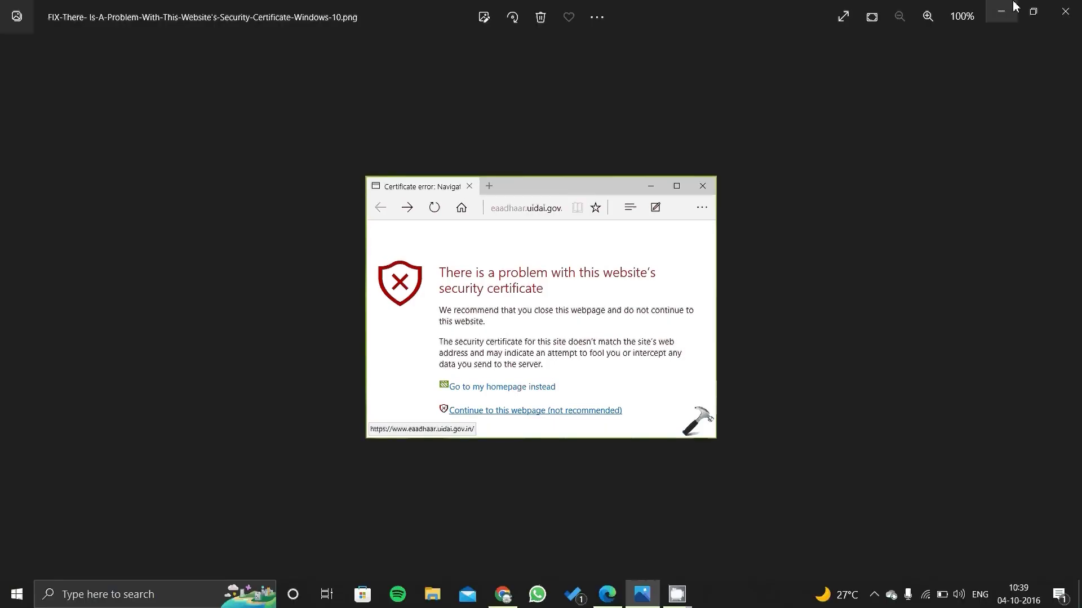
left_click(1073, 7)
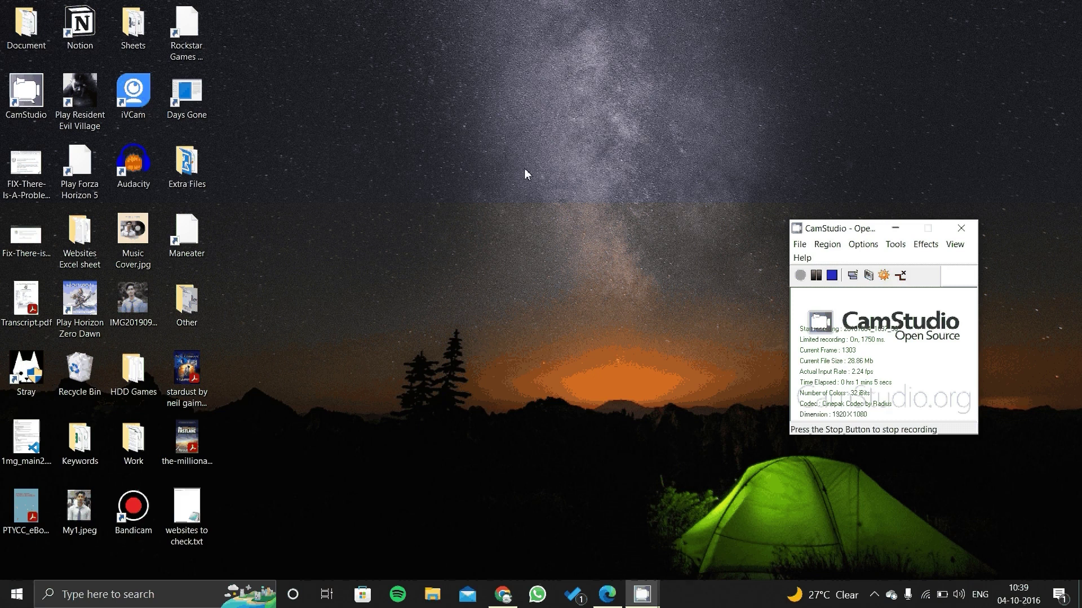
left_click(502, 594)
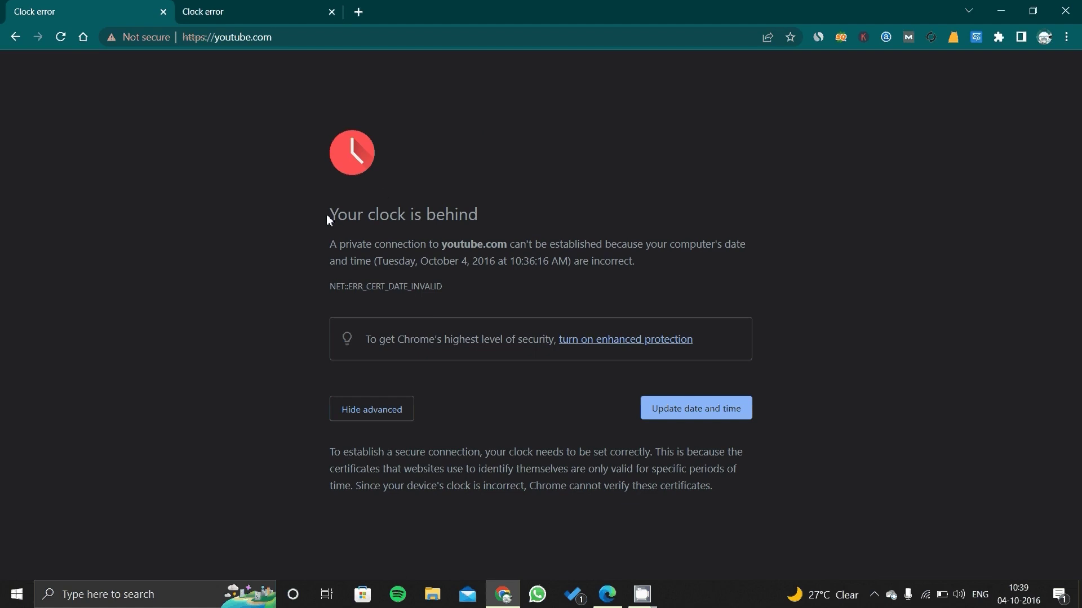
left_click_drag(326, 216, 423, 214)
left_click(784, 203)
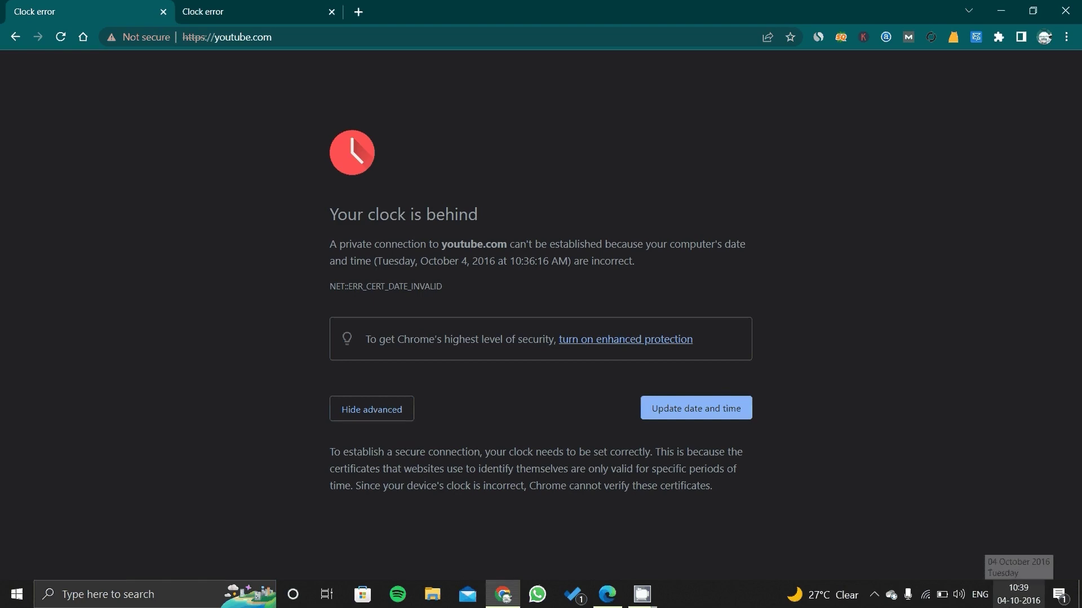
left_click(1018, 601)
left_click(1018, 601)
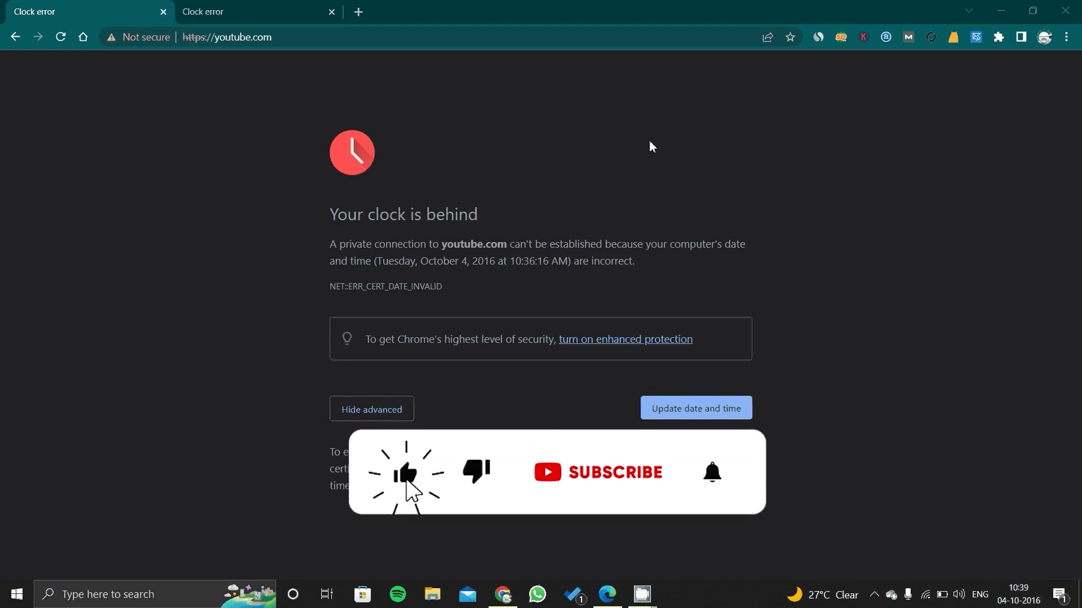
left_click(139, 36)
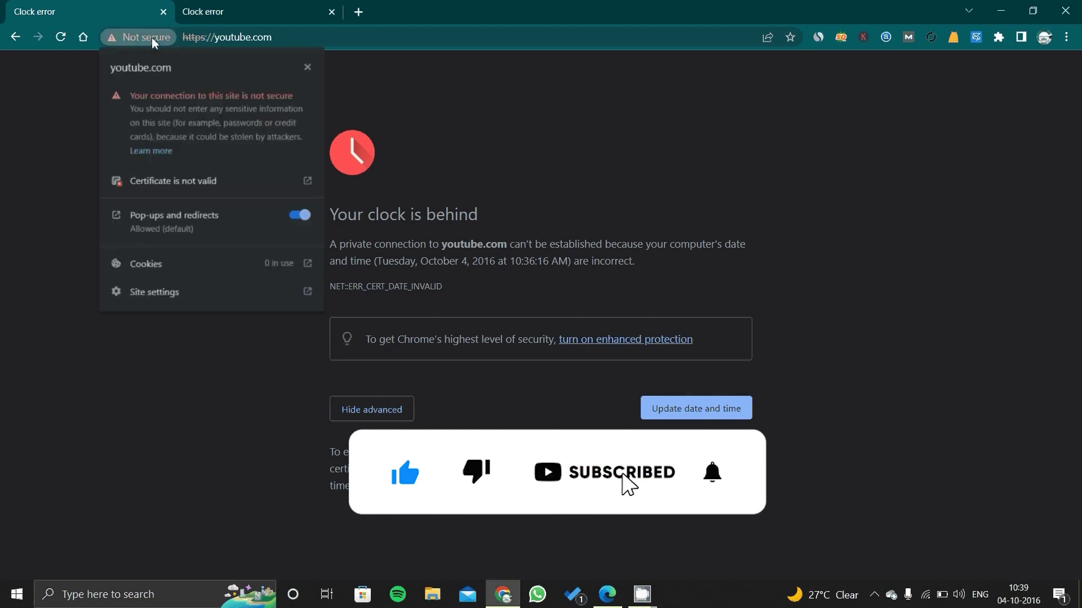
left_click(199, 42)
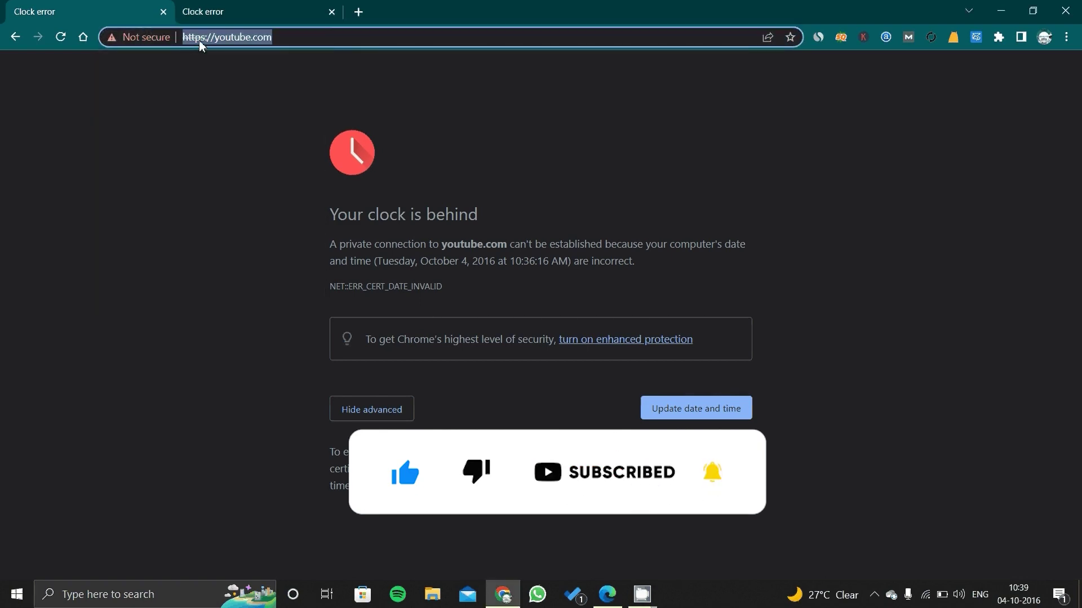
left_click(214, 39)
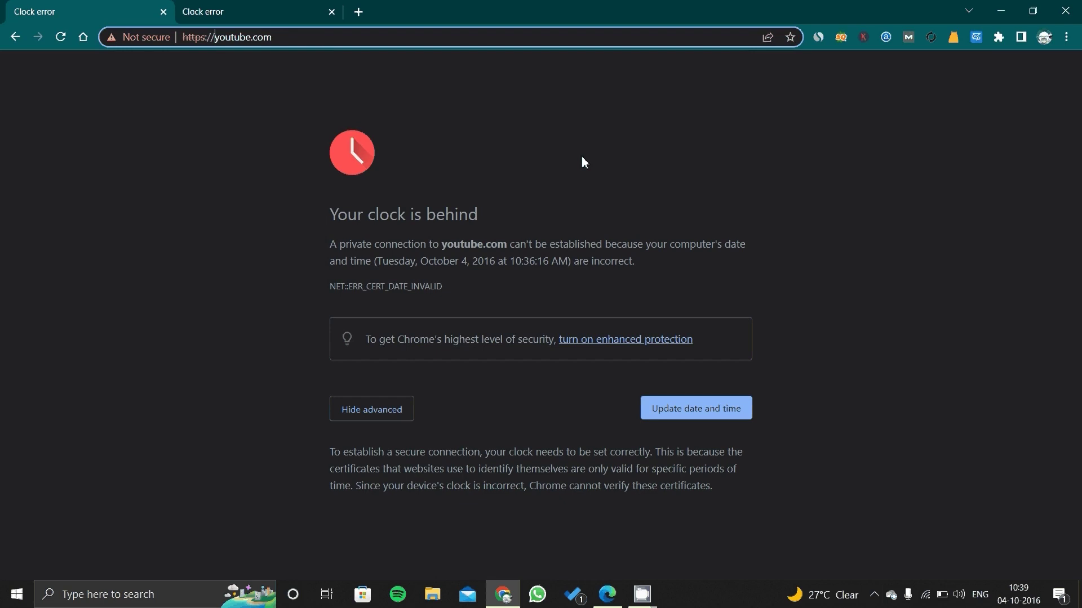
right_click(1018, 594)
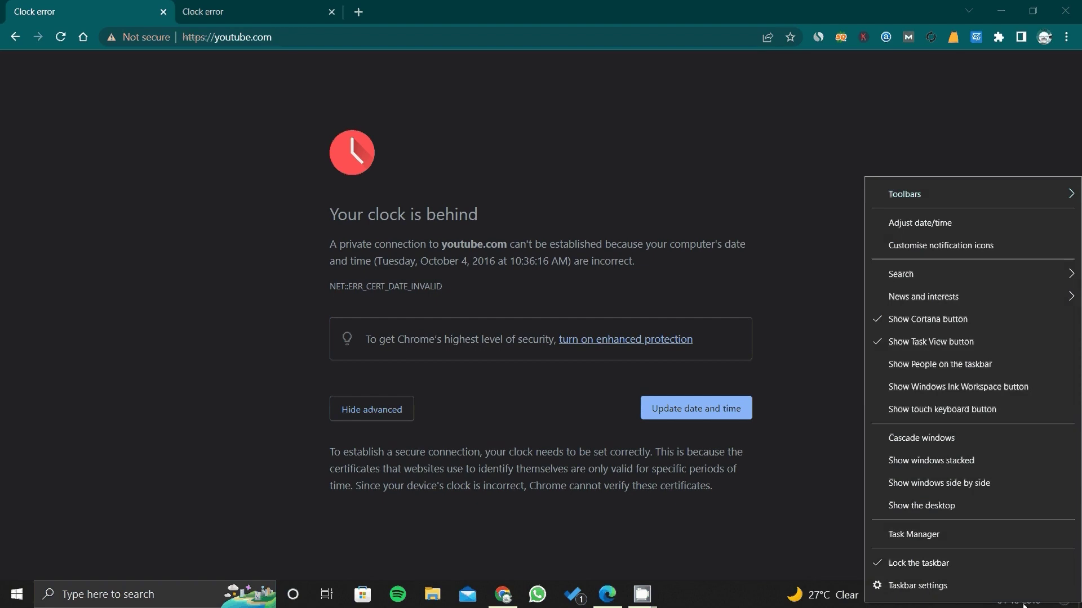
- Open the Date & time settings page, view the manual date and time editor, then dismiss it
left_click(931, 233)
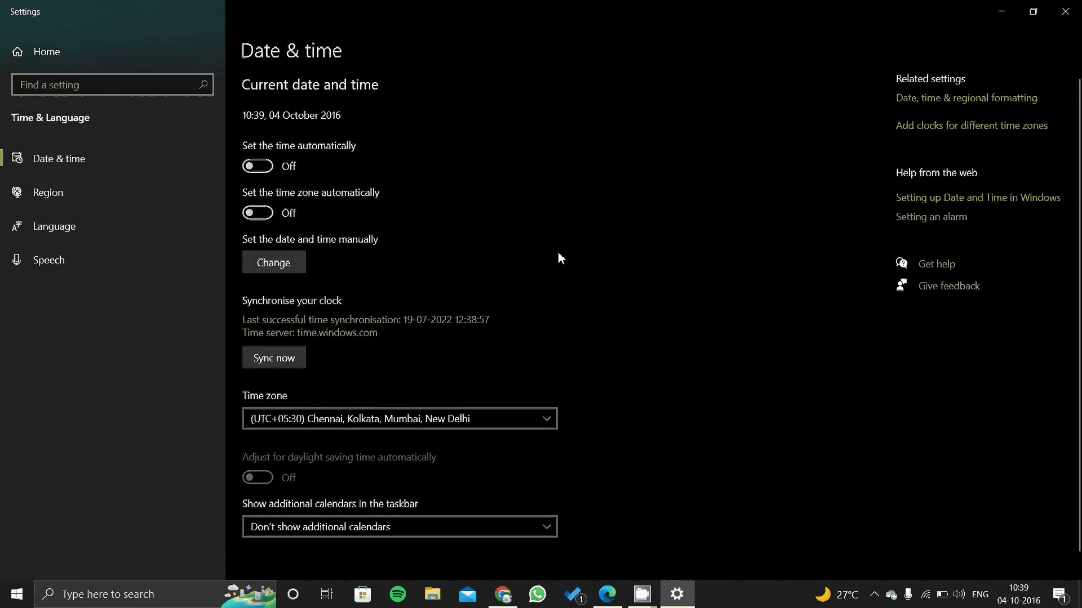
left_click(287, 270)
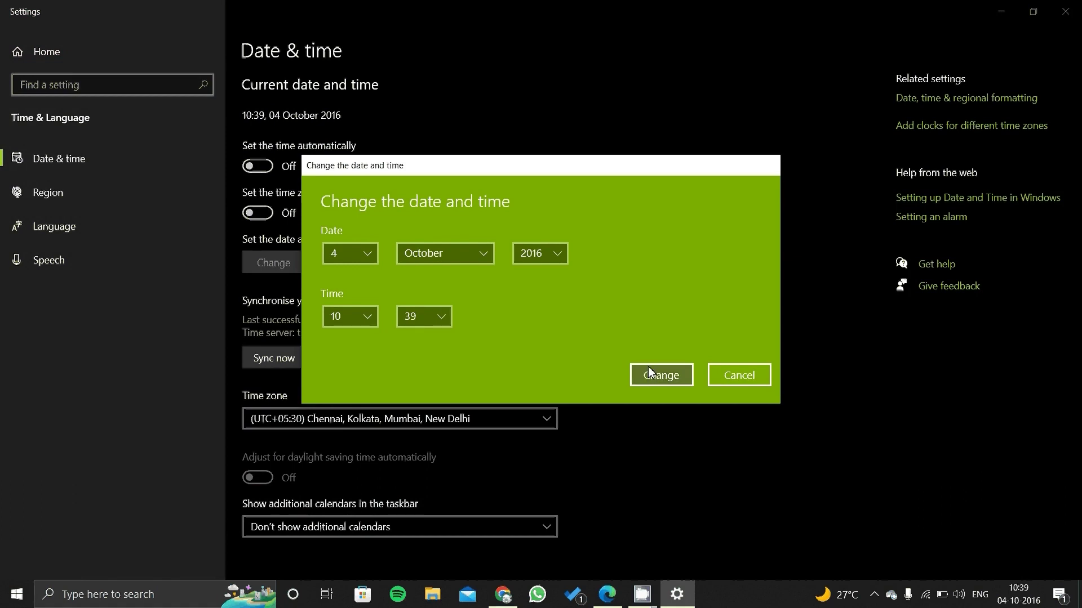
left_click(751, 375)
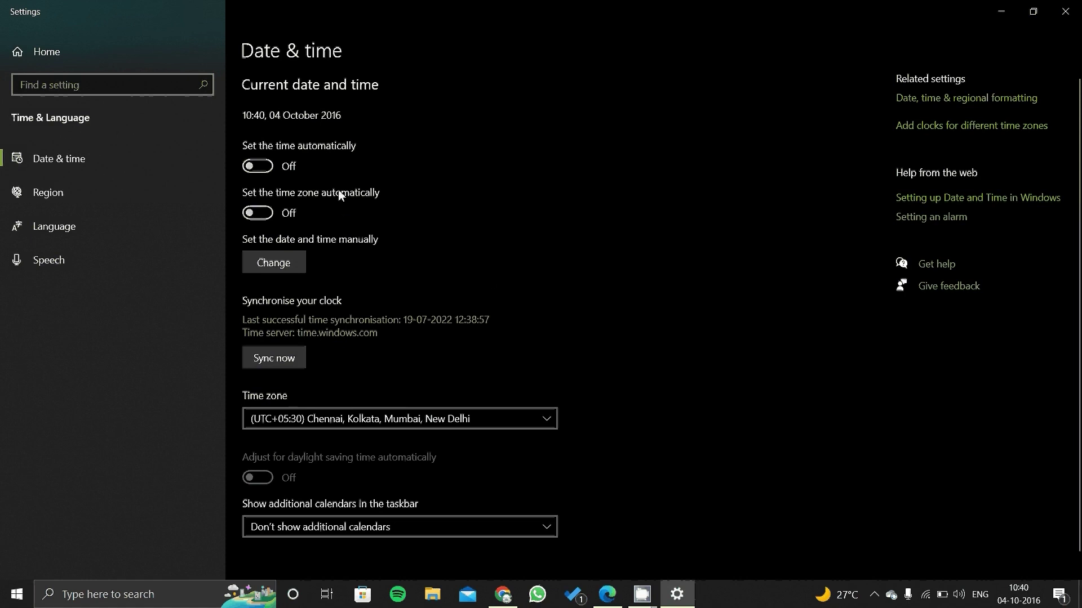
- Switch on 'Set the time zone automatically' and 'Set the time automatically' so the clock reads 01 August 2022
left_click(252, 216)
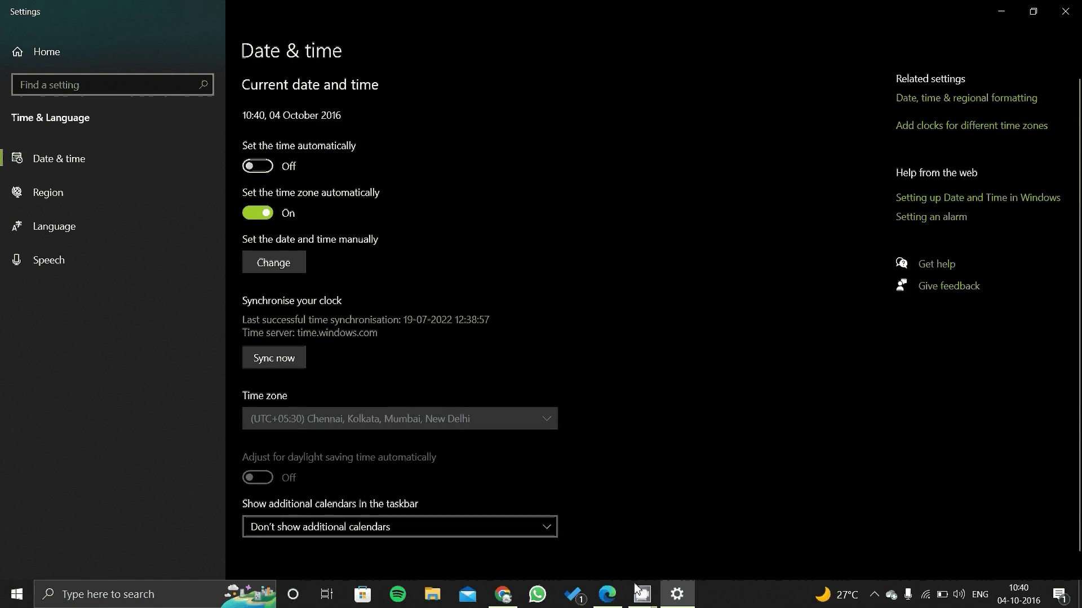
left_click(618, 519)
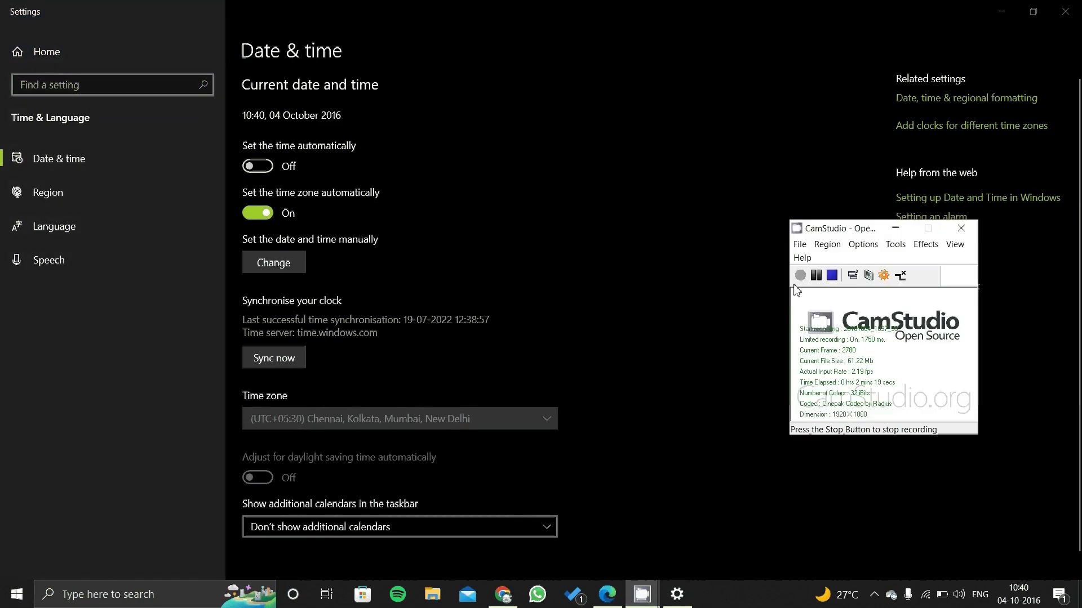
left_click(674, 306)
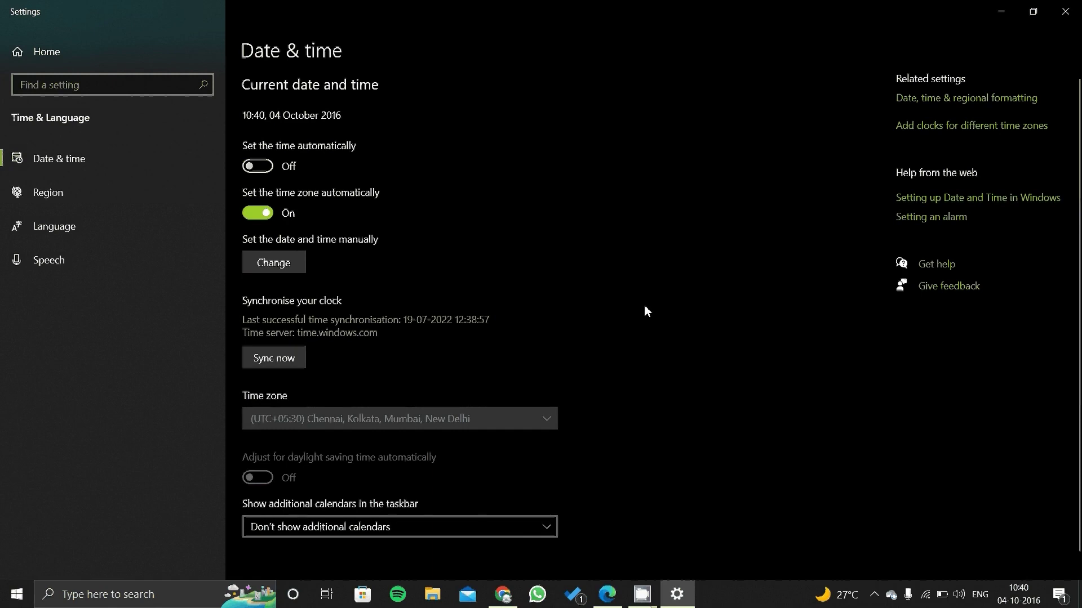
left_click(258, 166)
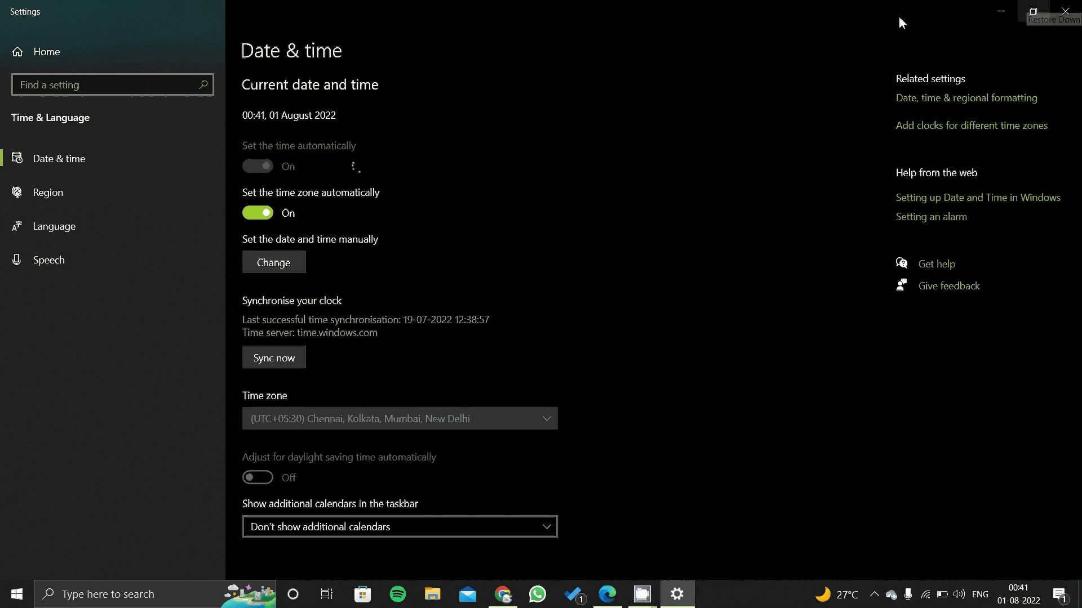
left_click(1064, 11)
left_click(380, 190)
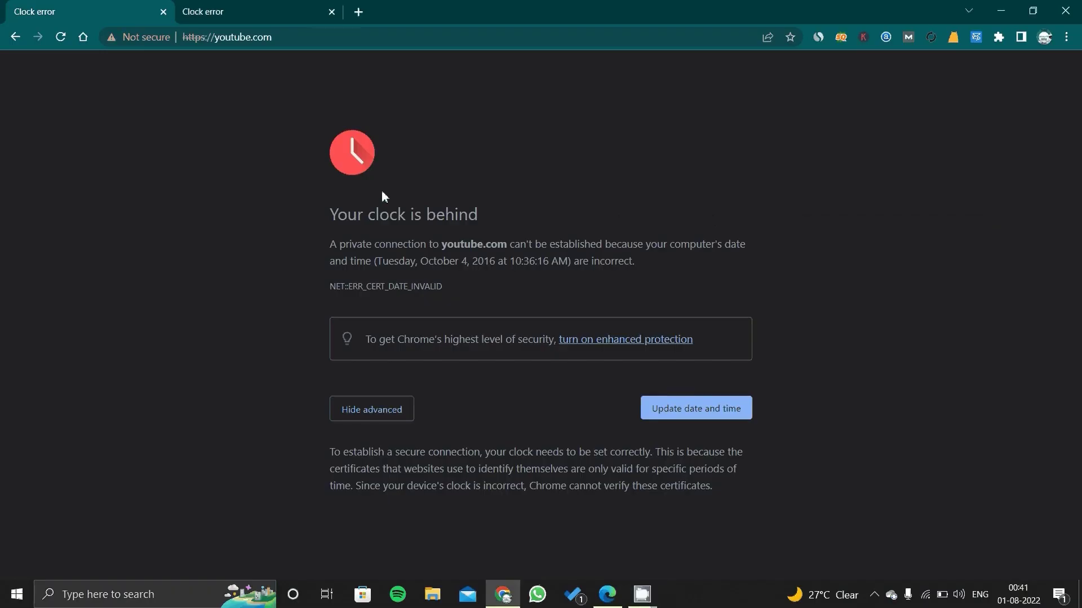
left_click(66, 42)
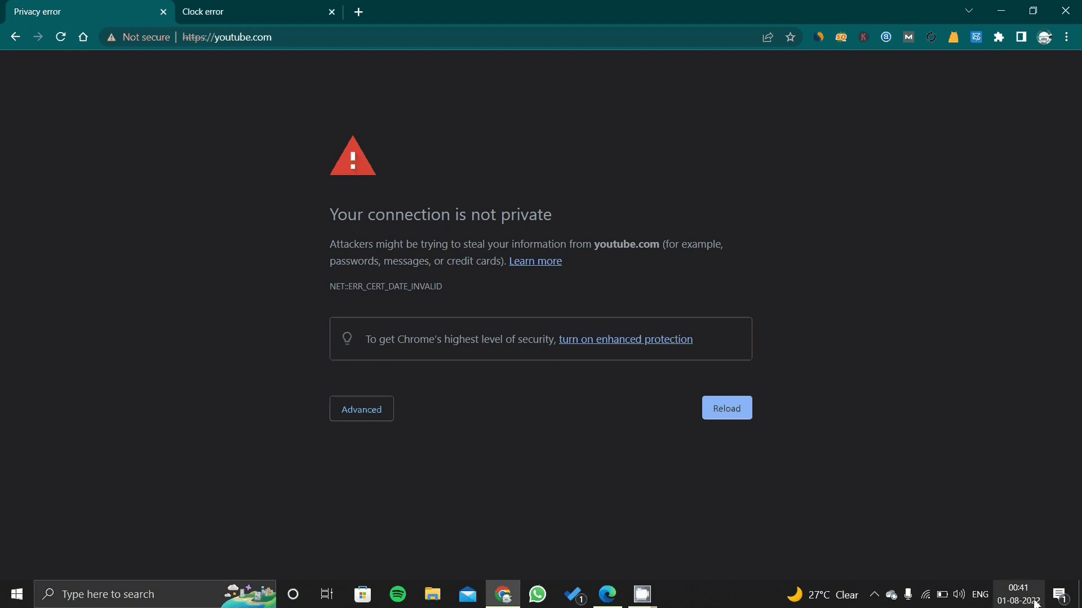
mouse_move(1036, 603)
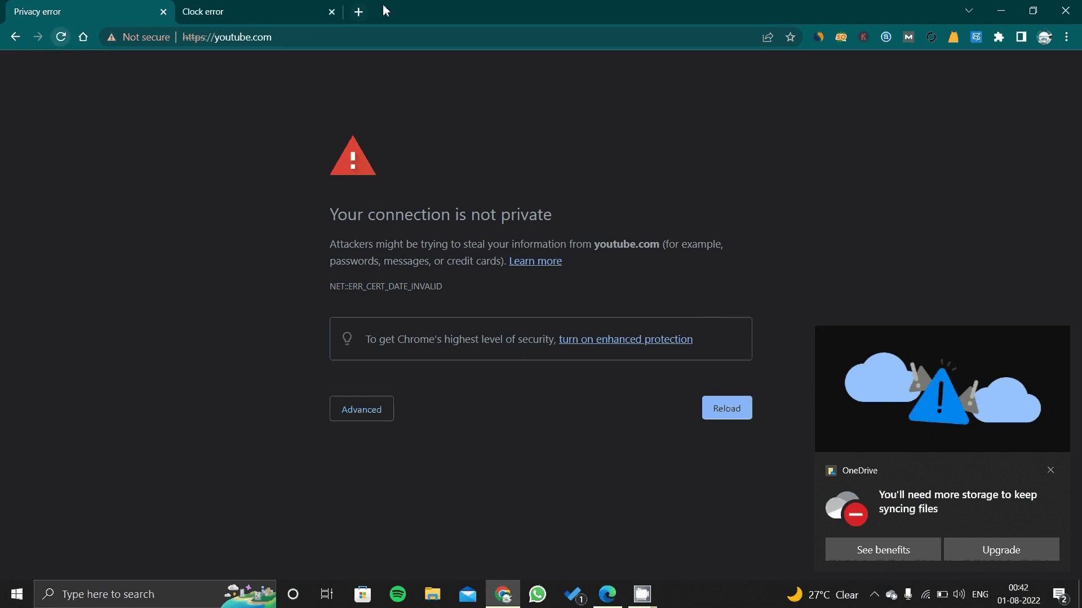
- Load google.com in place of the privacy error page
left_click(213, 35)
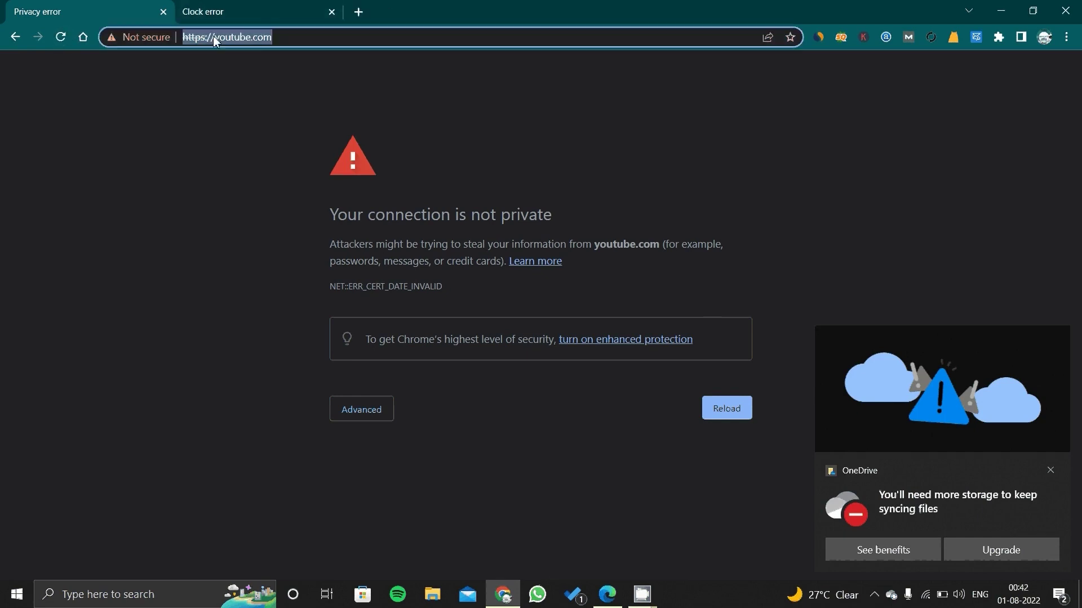
type("google")
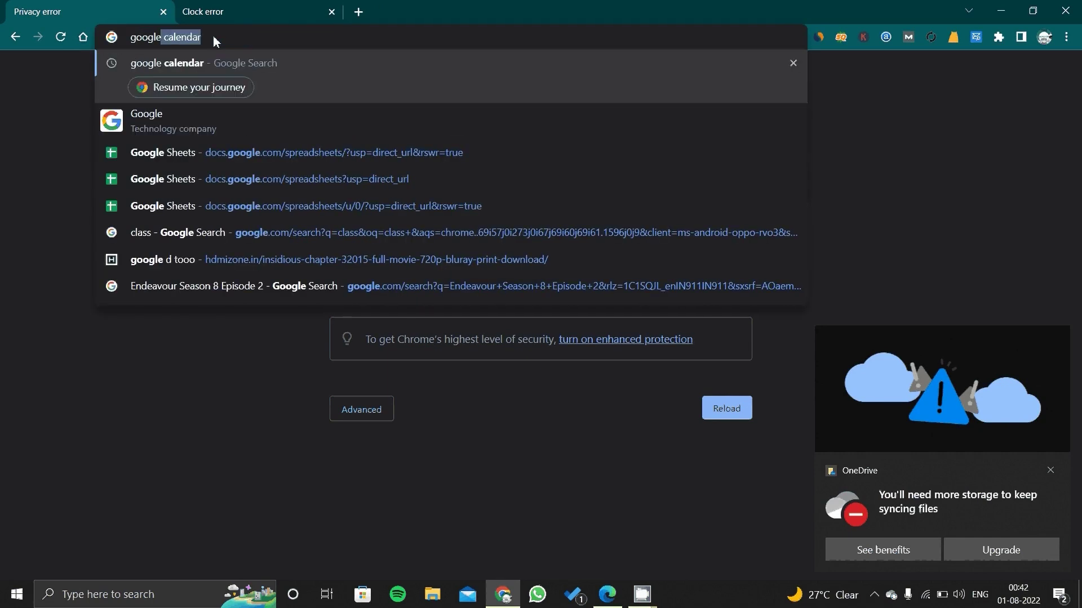
type(".com")
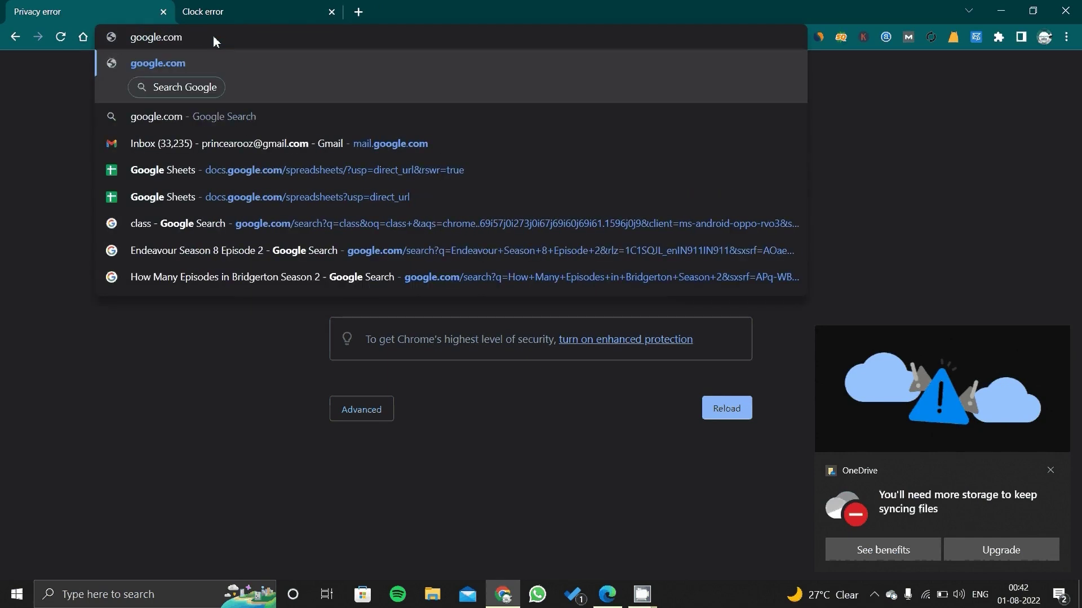
key("Return")
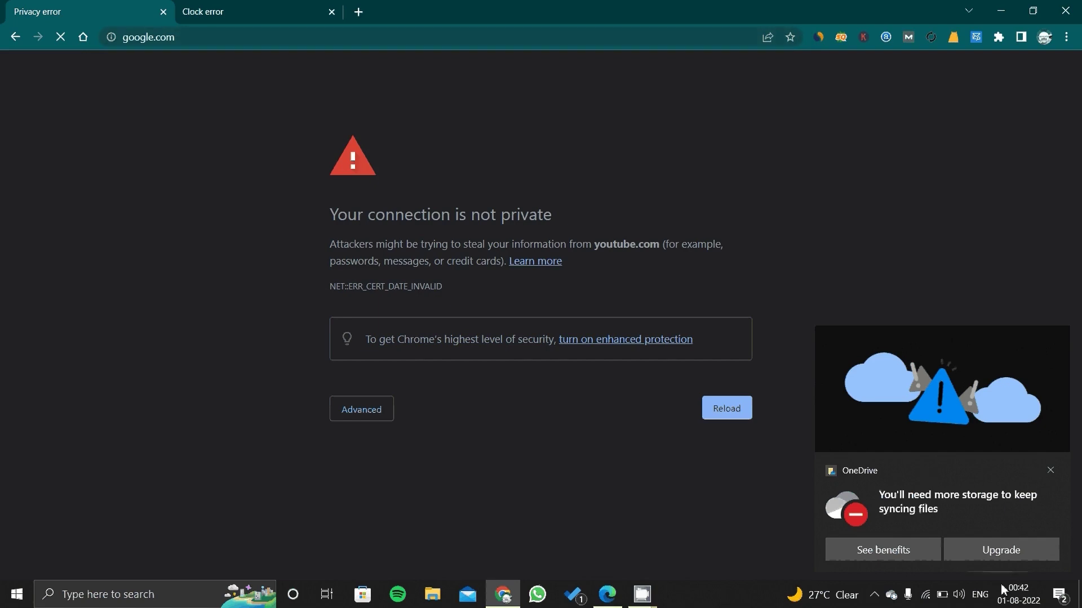
- Search Google for 'youtube' and open the YouTube result in a new tab
mouse_move(1003, 598)
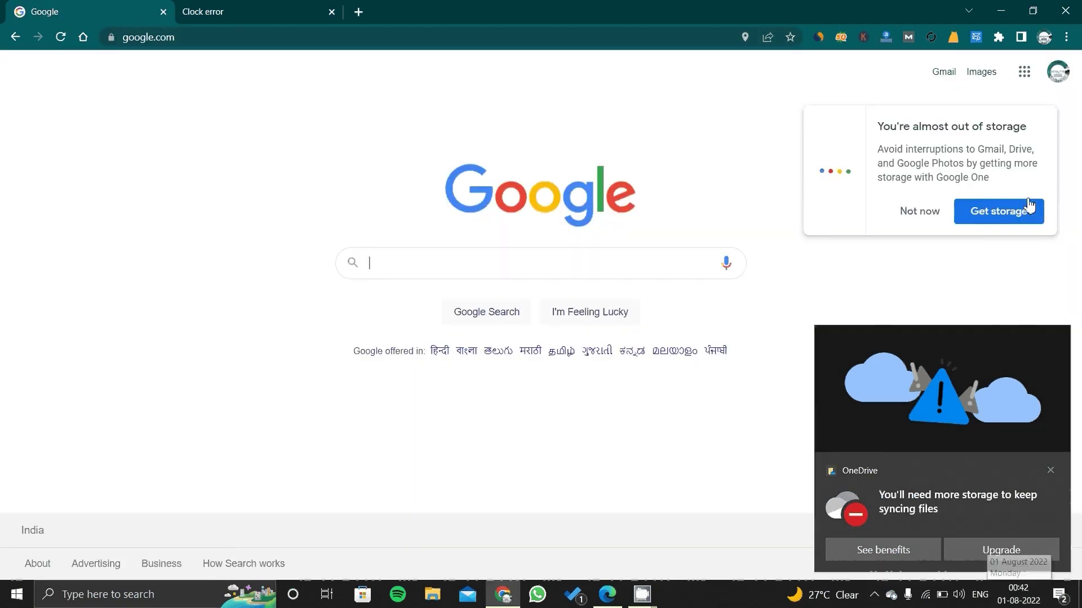
left_click(441, 263)
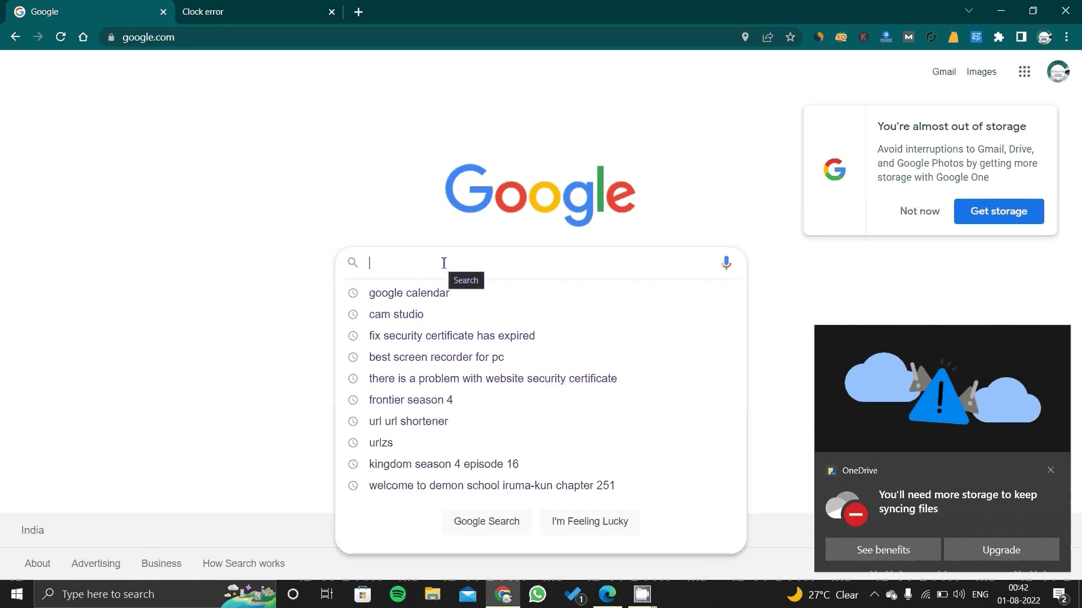
type("youtu")
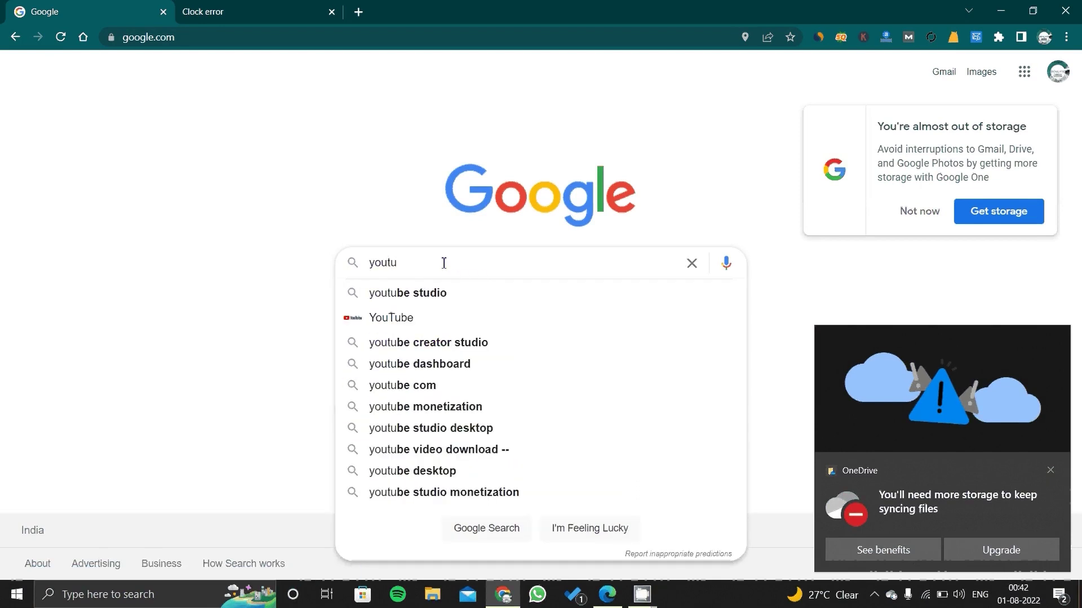
type("be")
key("Return")
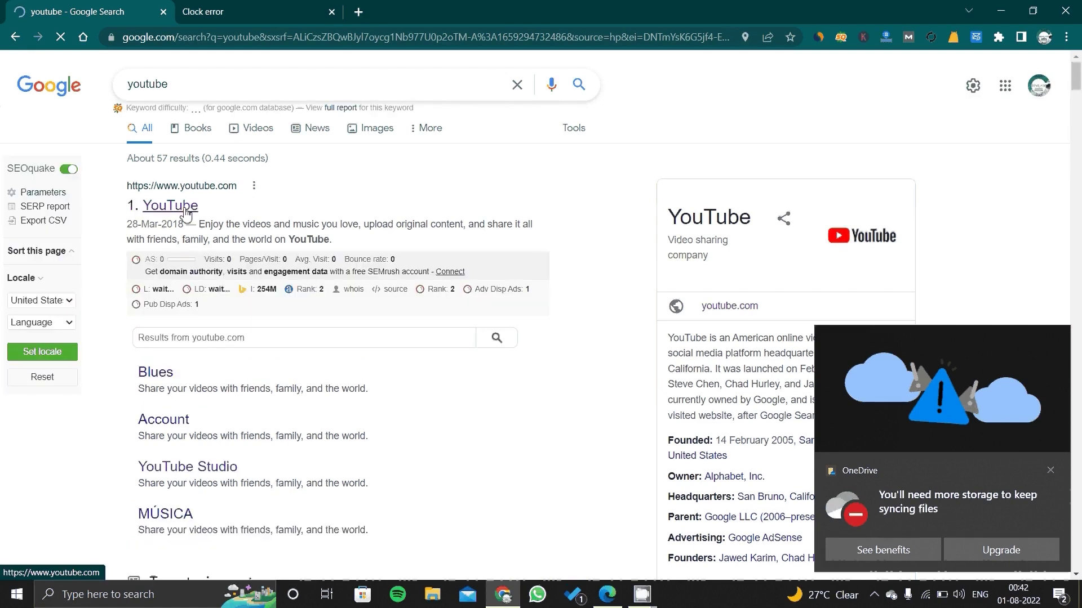
middle_click(186, 209)
- Confirm YouTube loads, then open the Indian Express, Mint and Business Standard stories in new tabs
left_click(231, 12)
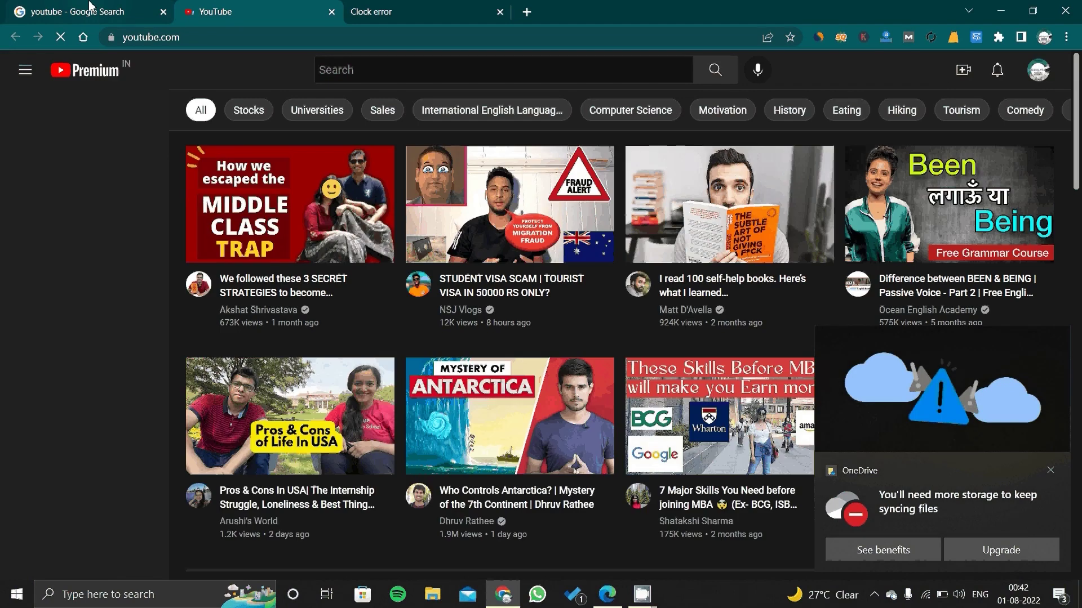
left_click(91, 5)
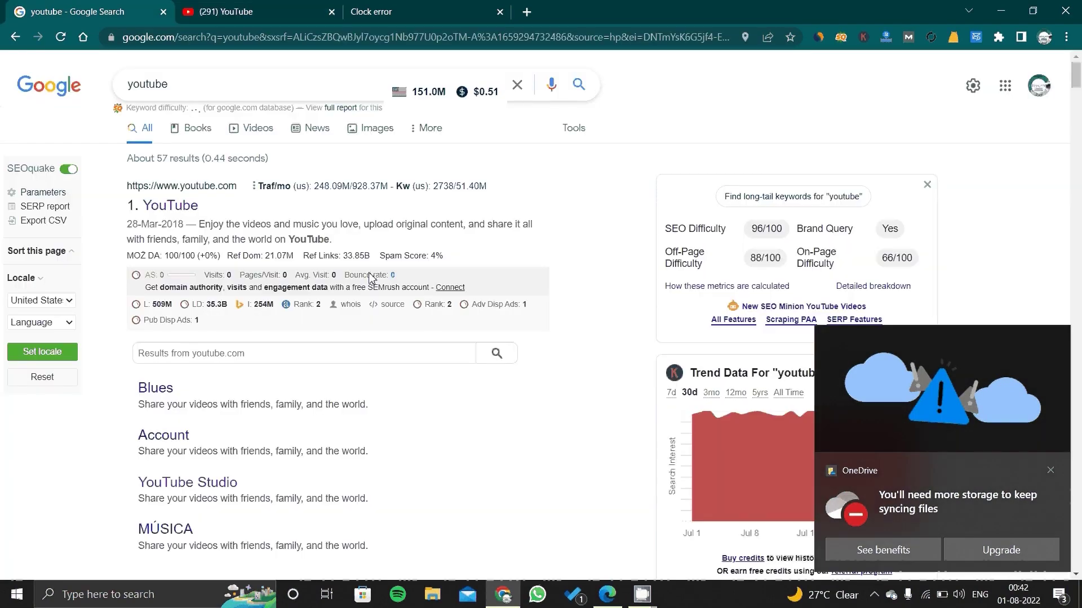
scroll(370, 277, "down", 6)
middle_click(168, 307)
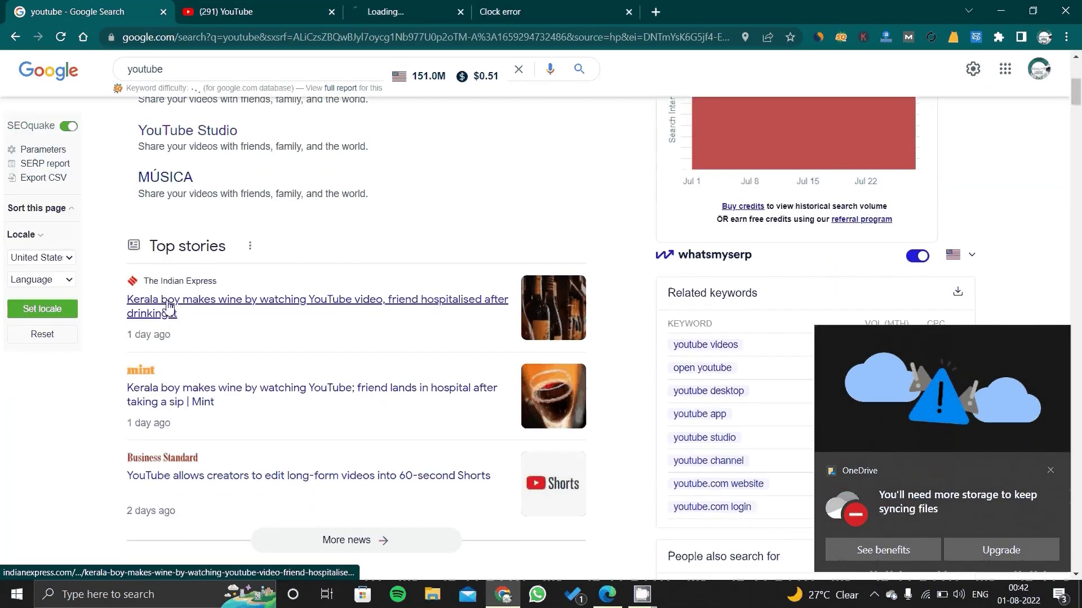
scroll(356, 183, "down", 1)
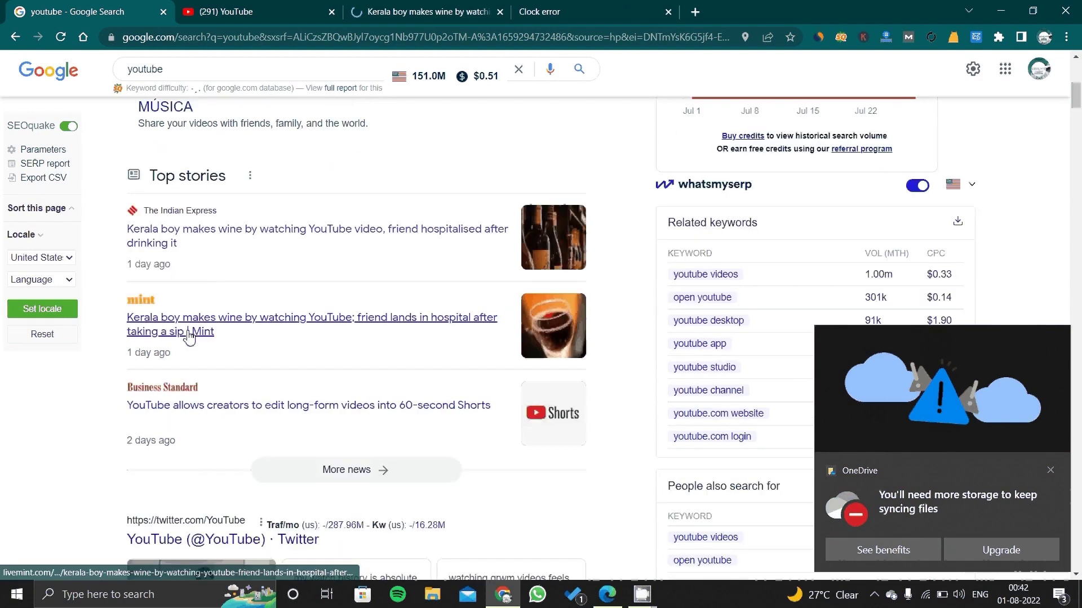
middle_click(189, 336)
middle_click(237, 405)
- Check that the Indian Express, Mint and Business Standard articles load, then return to YouTube
left_click(396, 8)
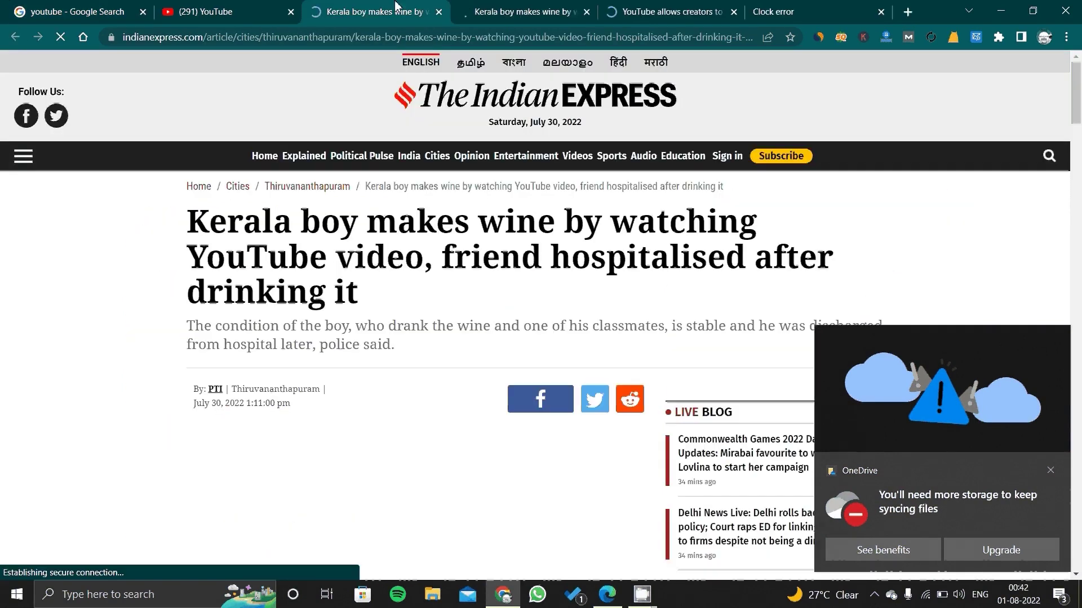
left_click(549, 8)
left_click(640, 7)
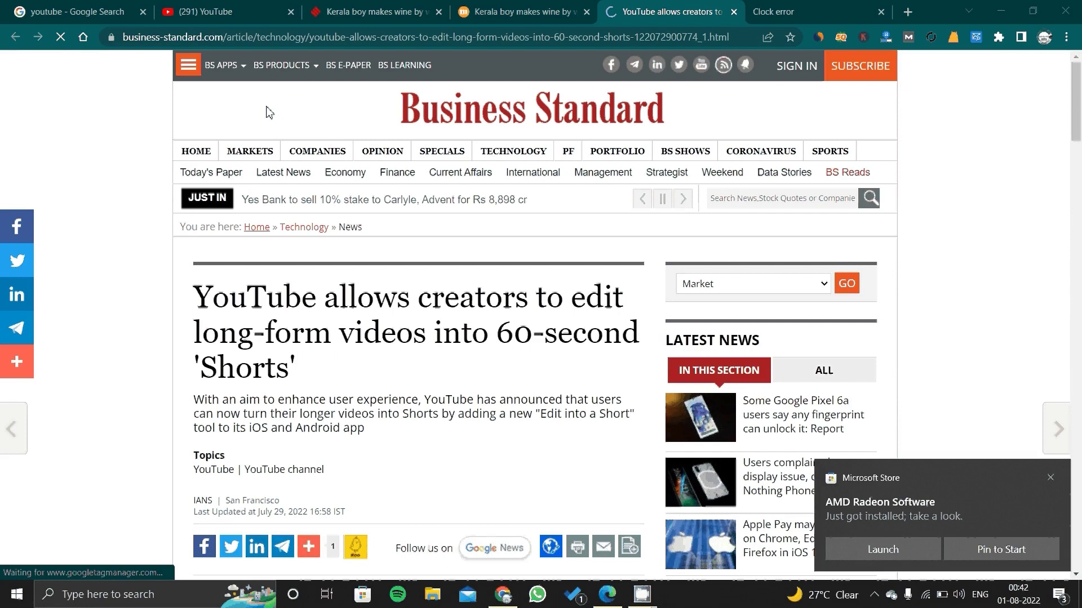
left_click(206, 11)
- Return to the 'youtube - Google Search' tab and bring the CamStudio window to the front
left_click(42, 6)
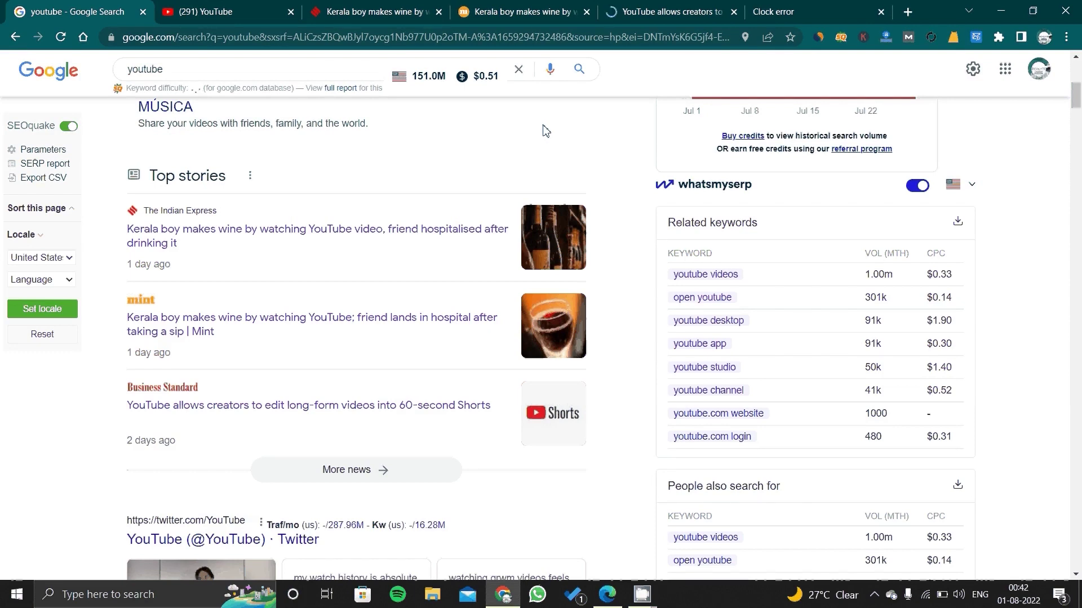
mouse_move(647, 604)
left_click(580, 483)
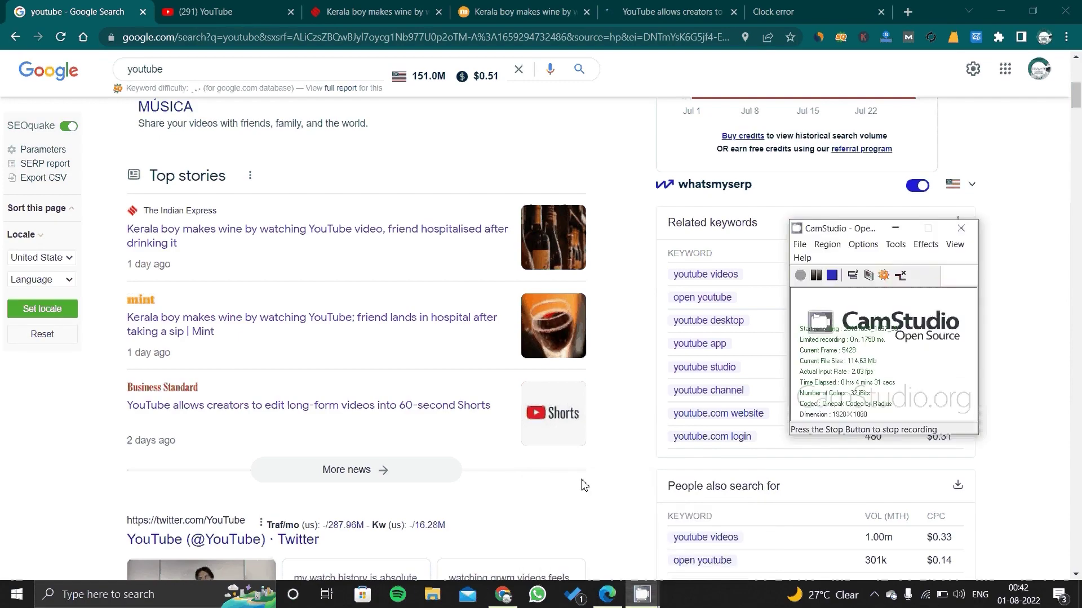